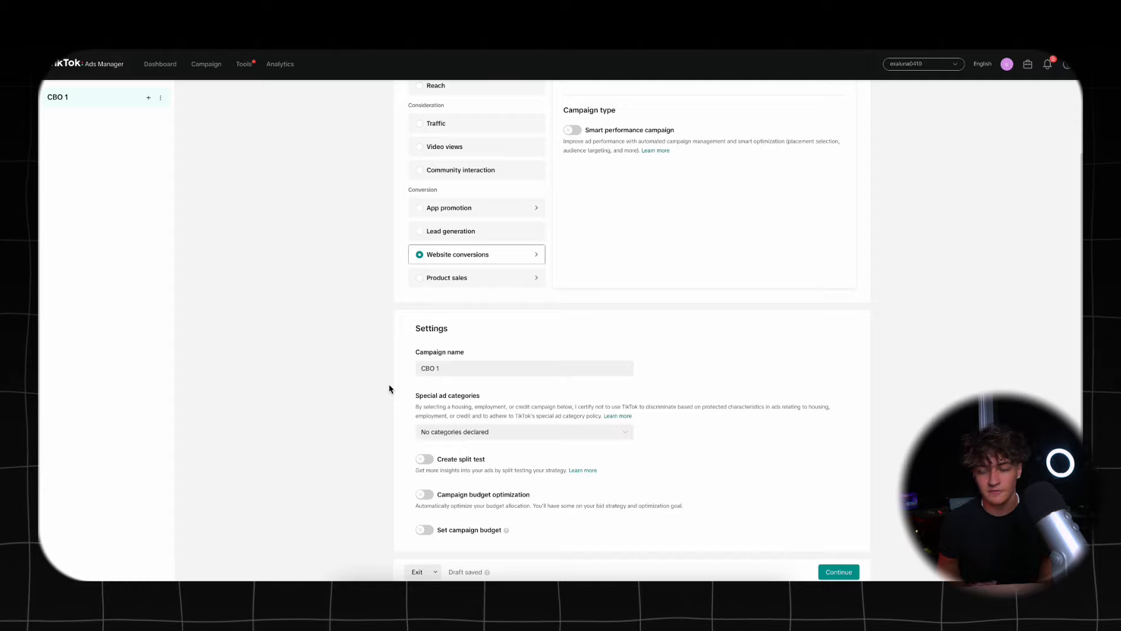
- Turn on campaign budget optimization for the CBO 1 campaign
left_click(425, 499)
scroll(502, 502, "down", 1)
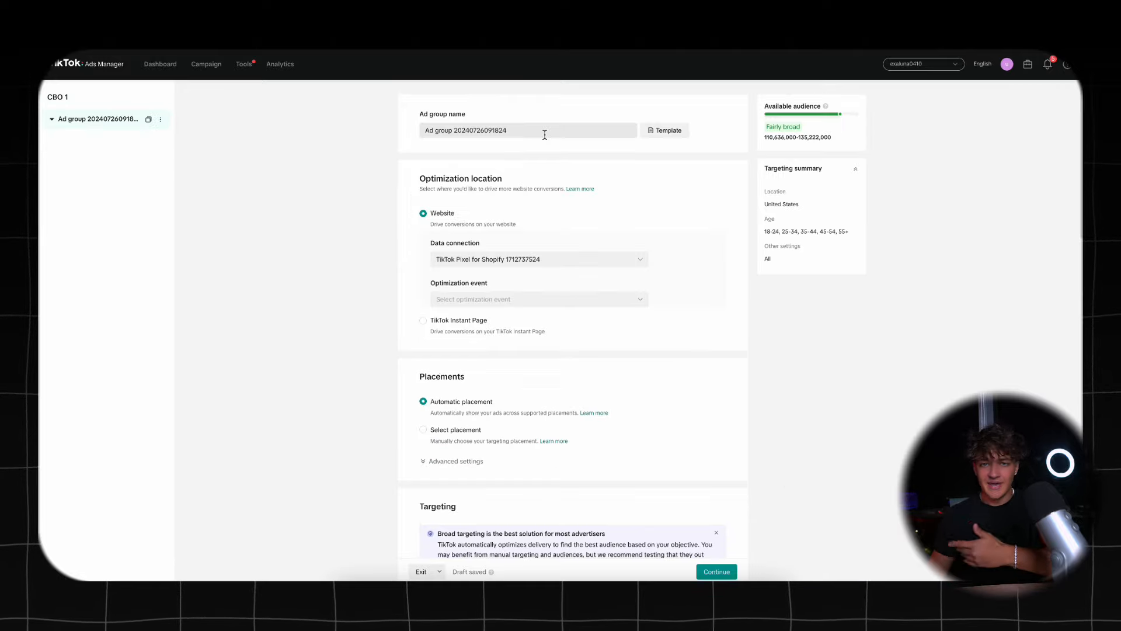
- Name the ad group Group 1 and set its optimization event to Complete Payment
left_click_drag(545, 134, 409, 134)
type("G")
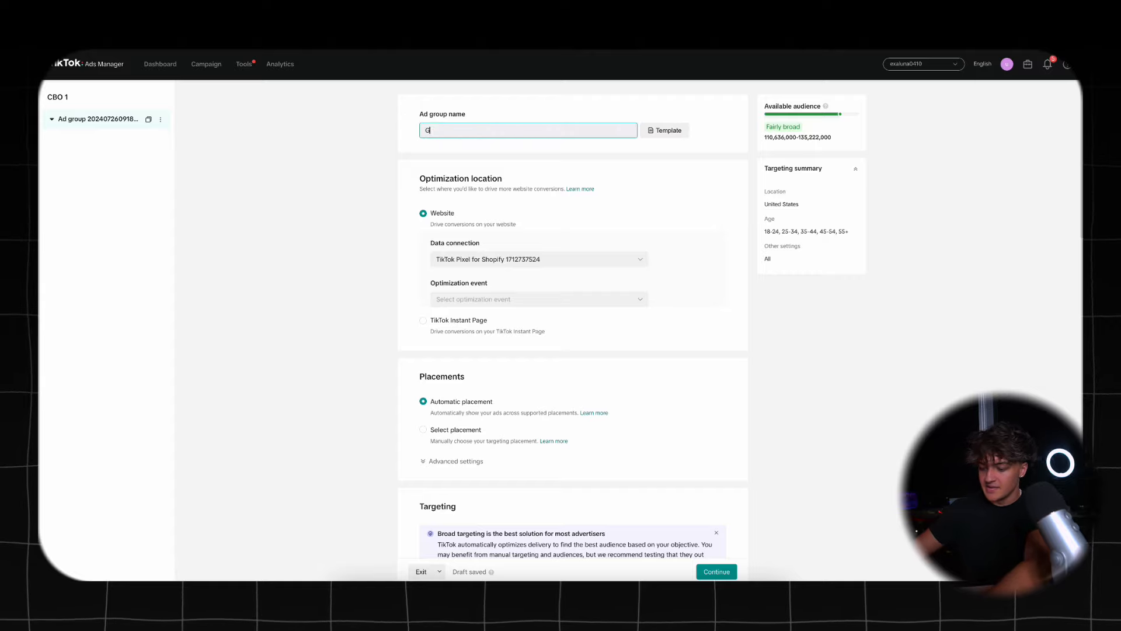
type("roup 1")
left_click(363, 170)
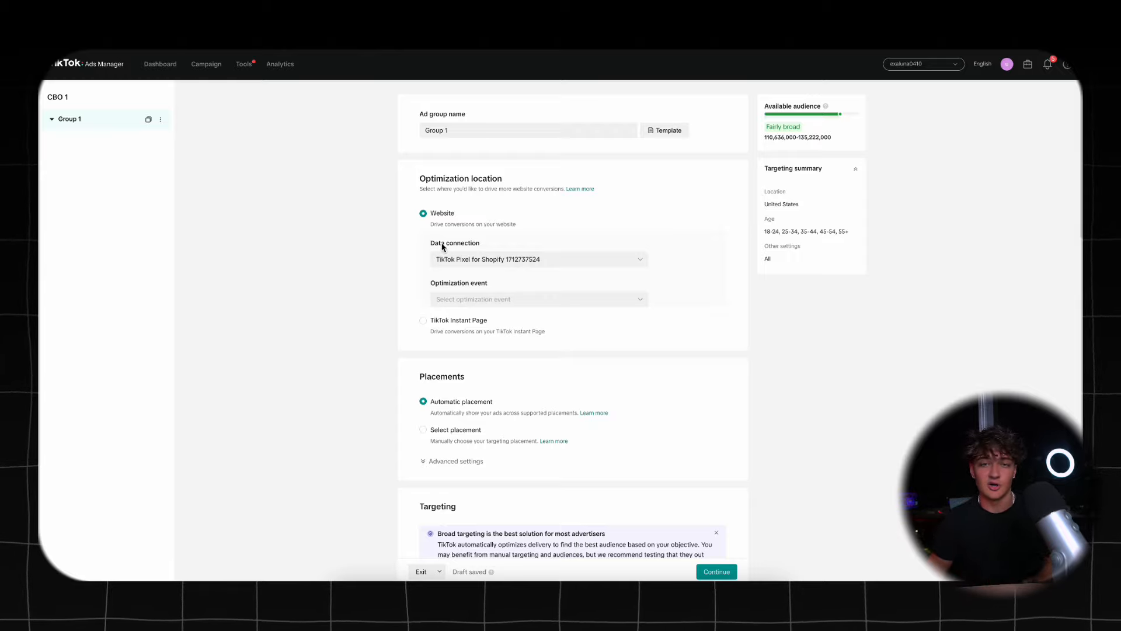
left_click(485, 299)
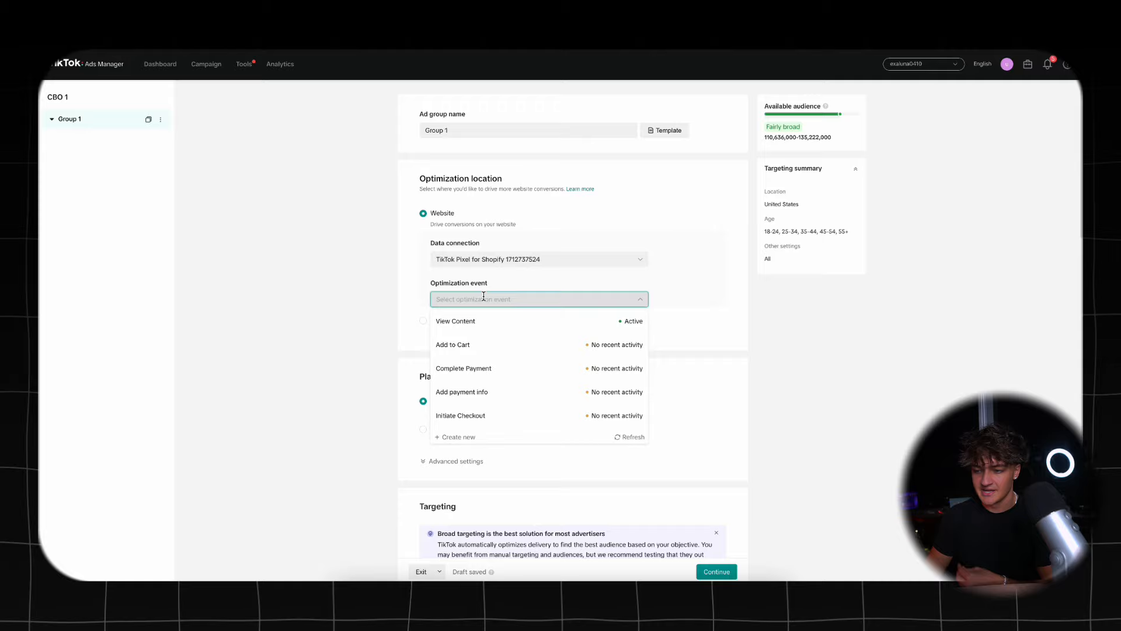
left_click(498, 370)
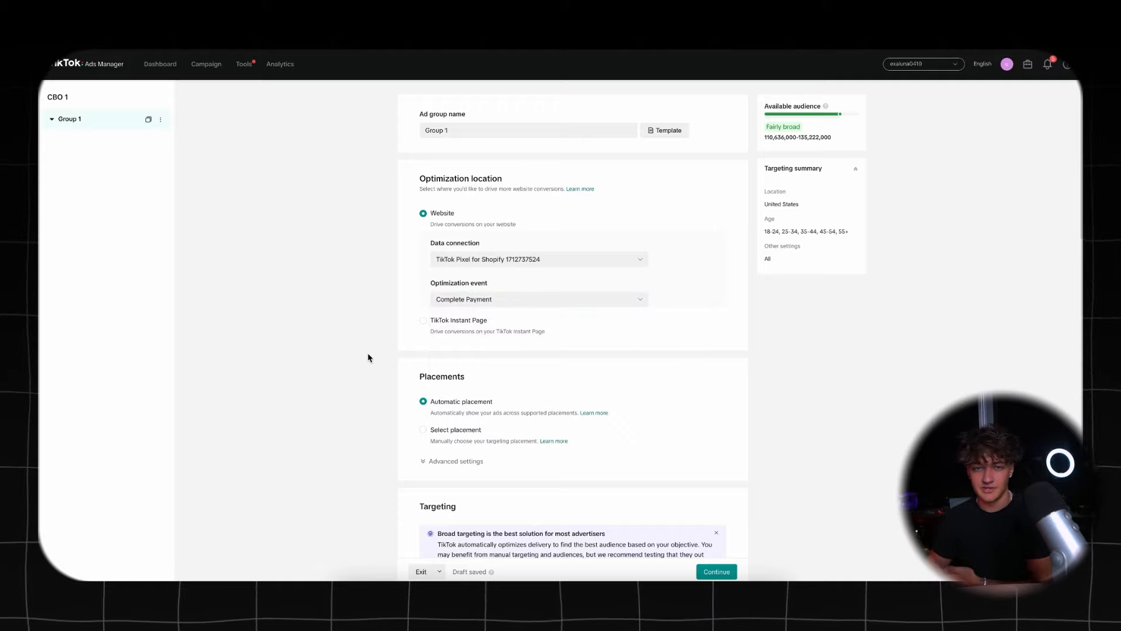
- Select placements manually, keeping only TikTok, with Global App Bundle, Pangle and search results excluded
scroll(368, 357, "down", 2)
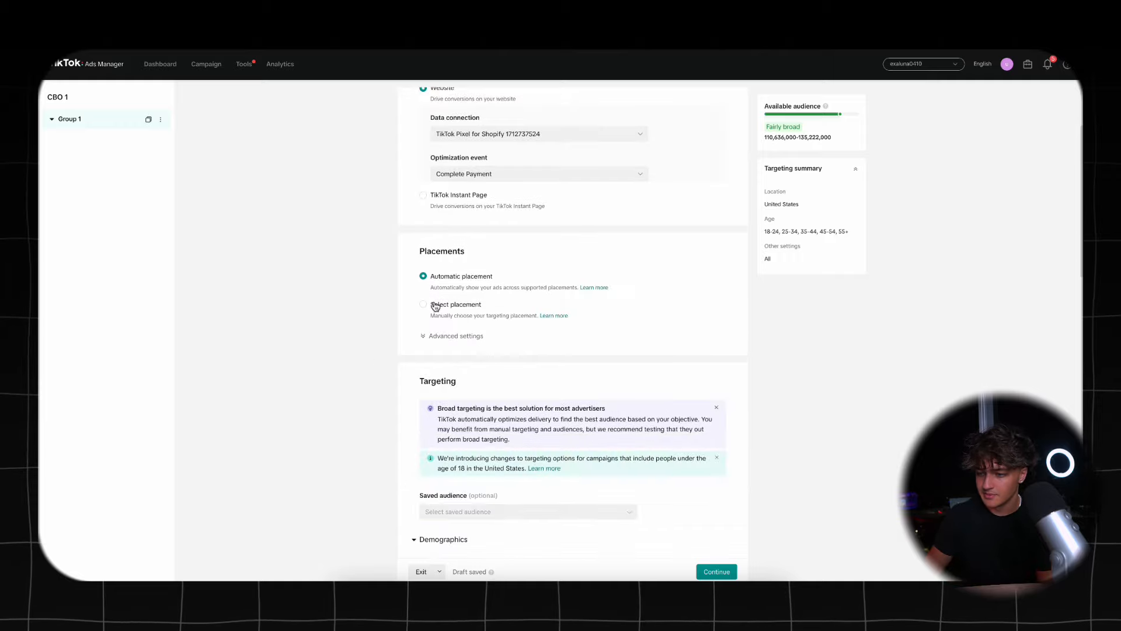
left_click(424, 304)
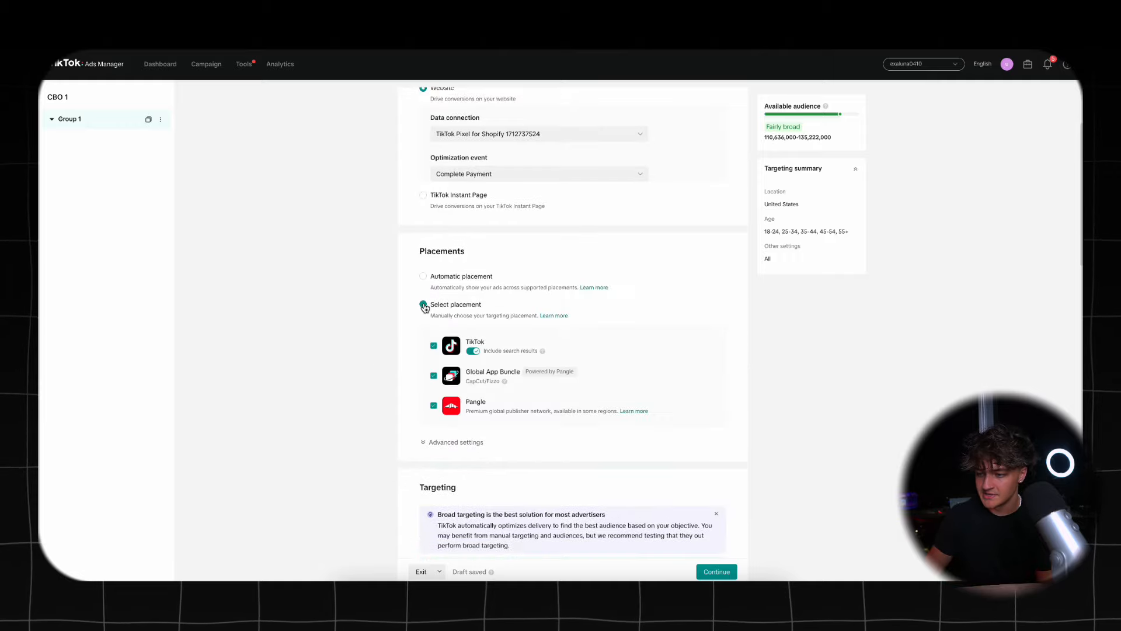
left_click(433, 376)
left_click(434, 405)
left_click(474, 351)
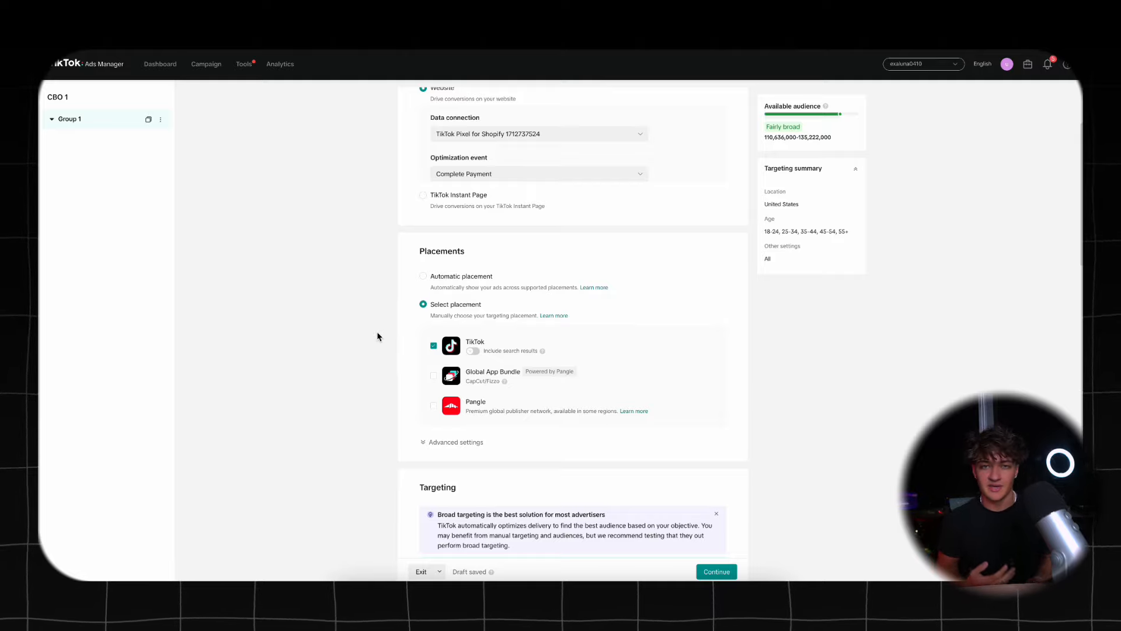
- Turn off user comments, video download and video sharing in the advanced placement settings
scroll(378, 332, "down", 1)
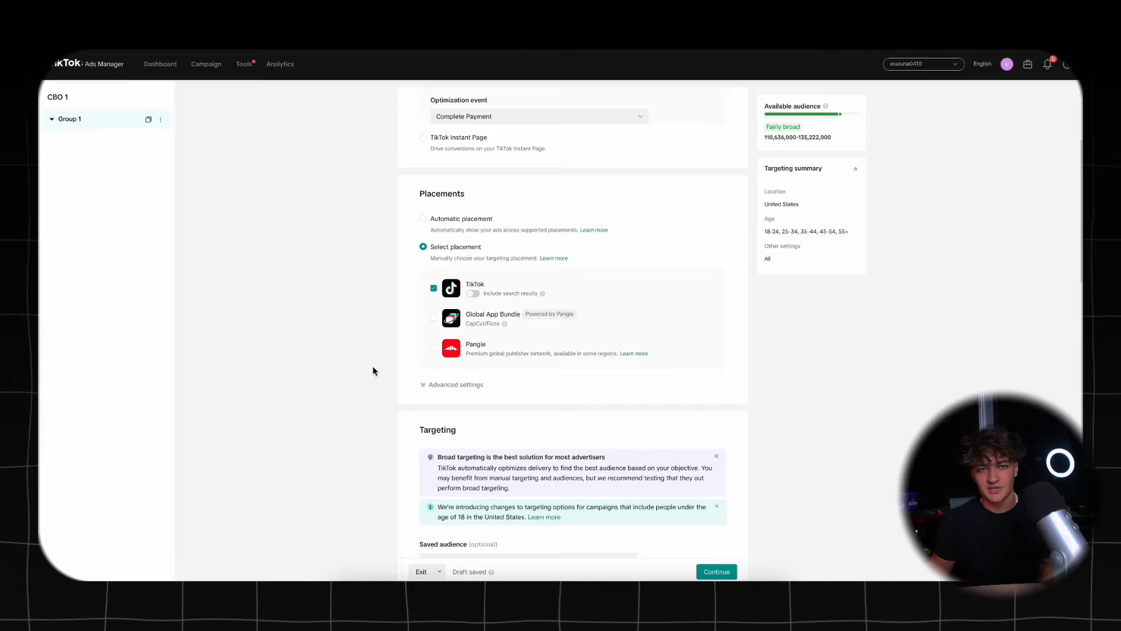
scroll(373, 367, "down", 3)
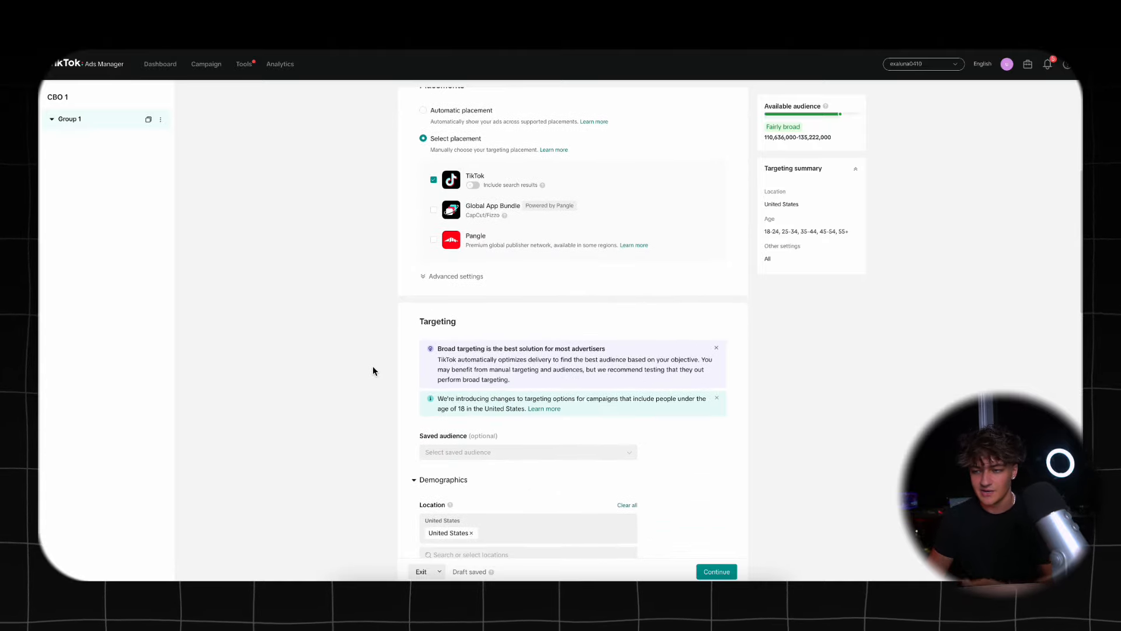
left_click(432, 279)
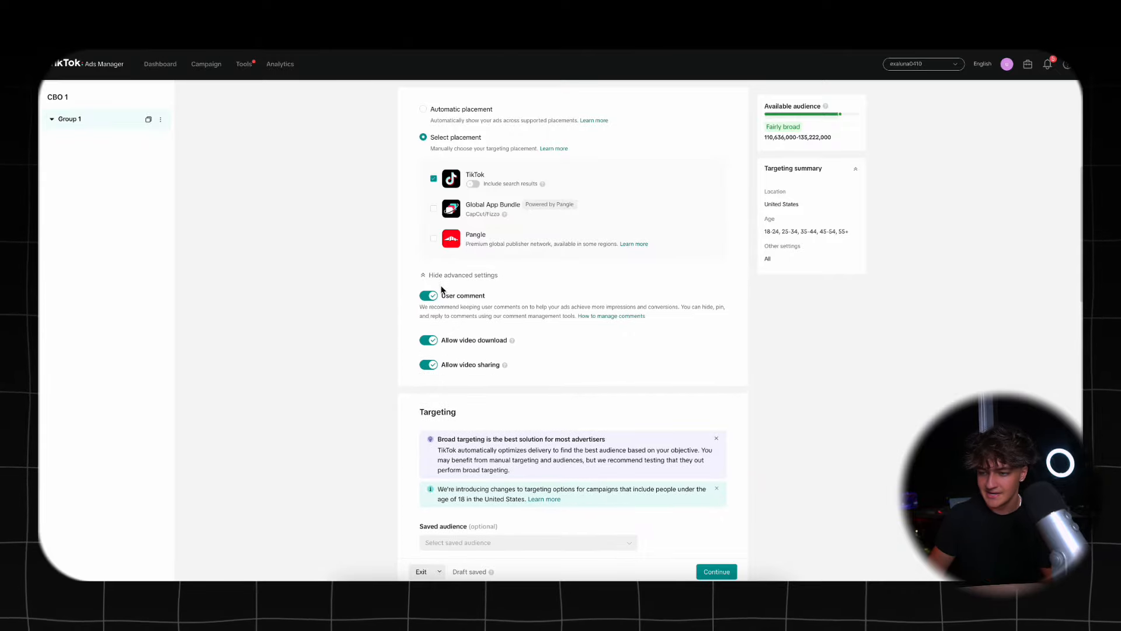
left_click(429, 295)
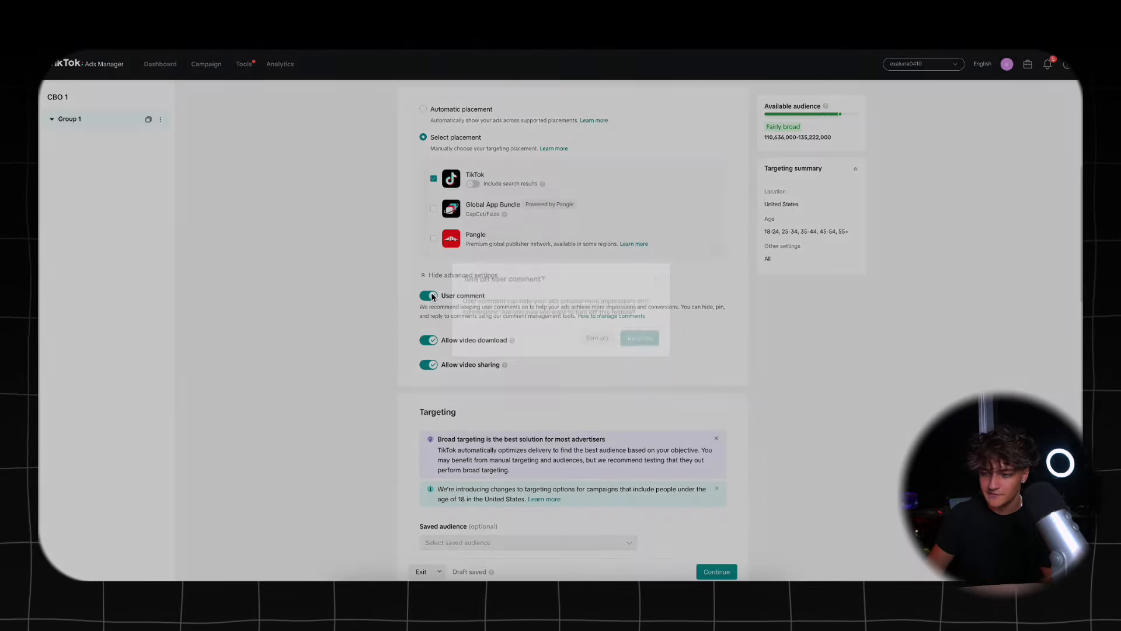
left_click(640, 343)
left_click(428, 341)
left_click(428, 365)
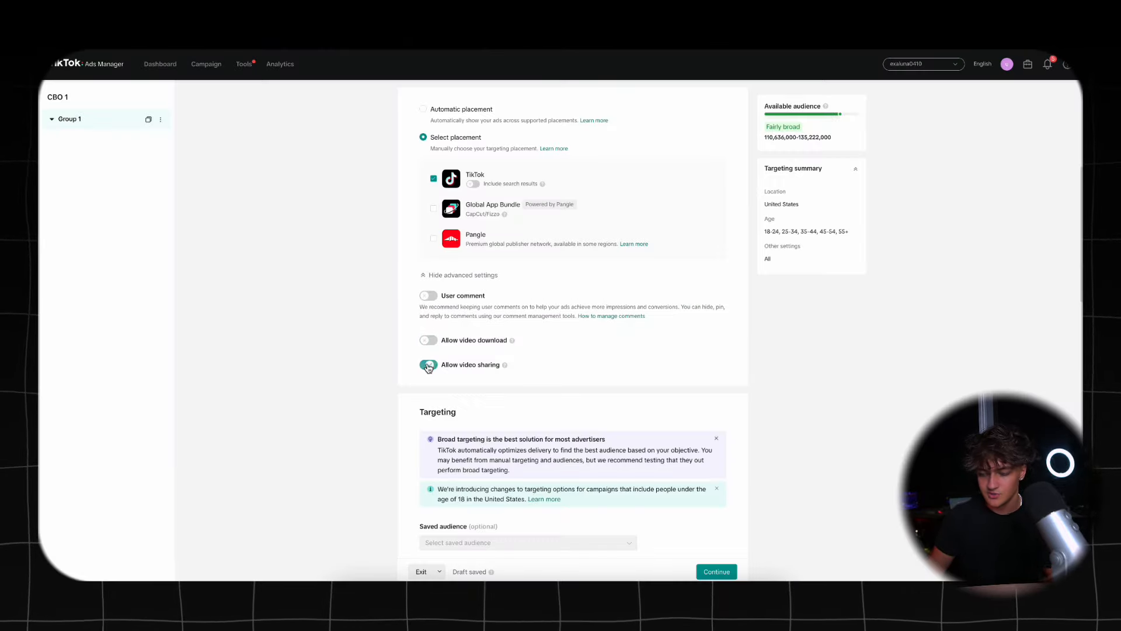
- Review the ad group's targeting settings, covering demographics, audience, and interests and behaviors
scroll(406, 408, "down", 3)
scroll(405, 408, "down", 1)
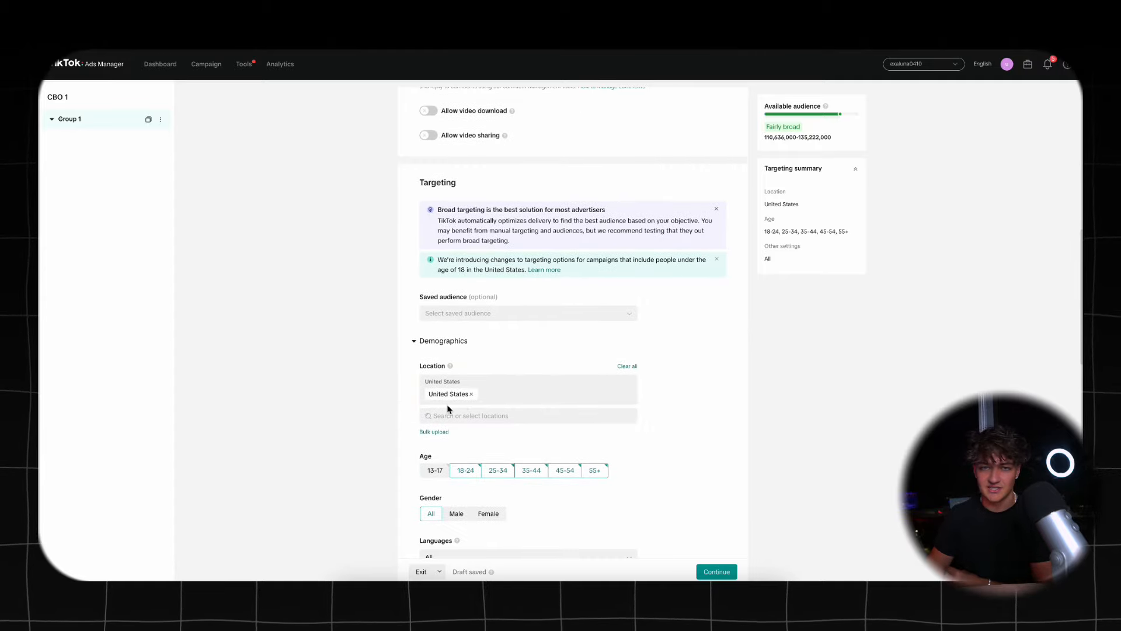
scroll(448, 405, "down", 1)
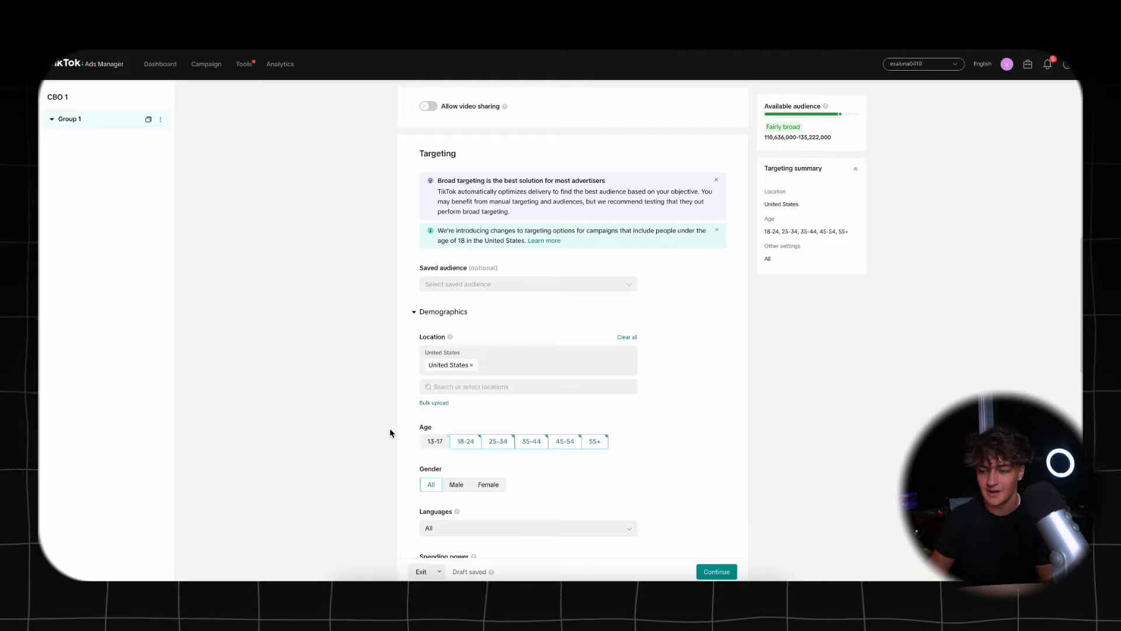
scroll(390, 432, "down", 2)
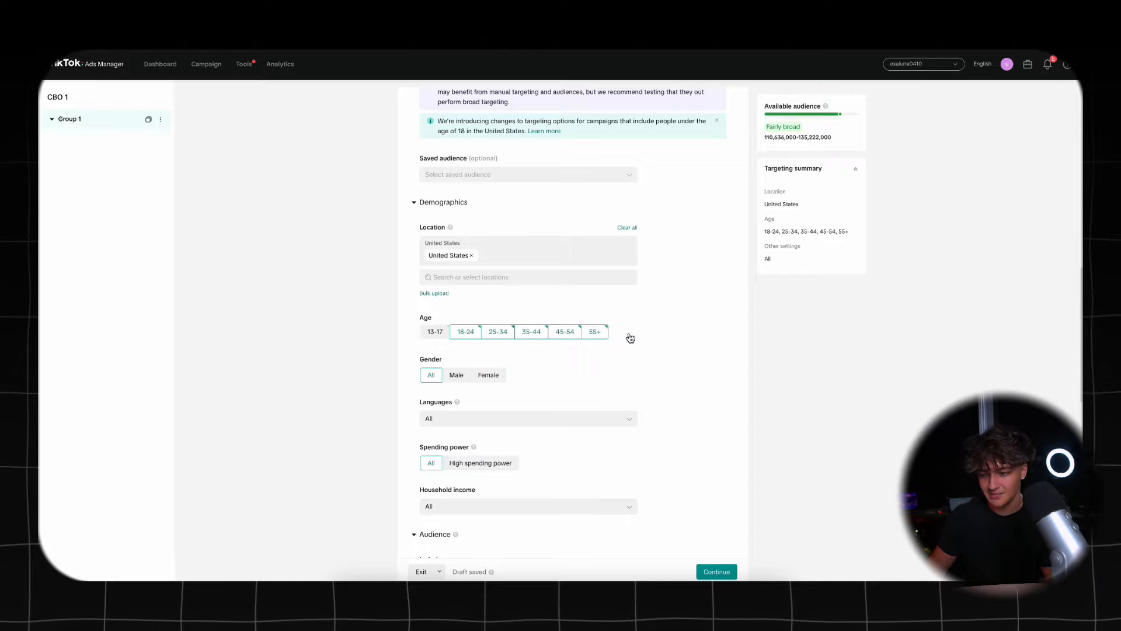
scroll(629, 337, "down", 1)
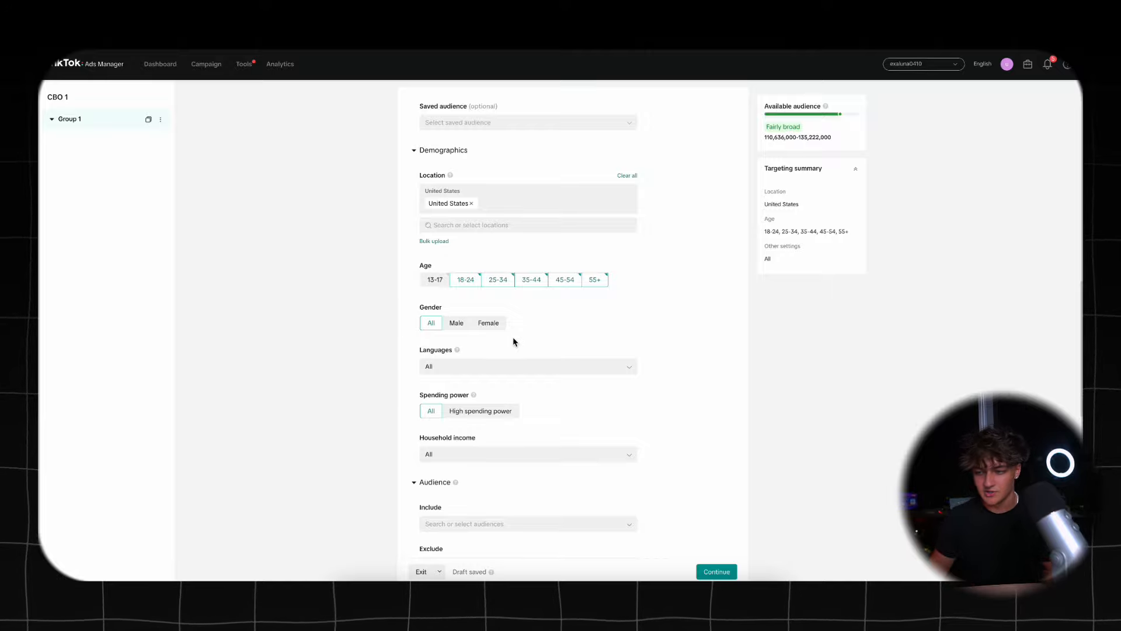
scroll(513, 342, "down", 1)
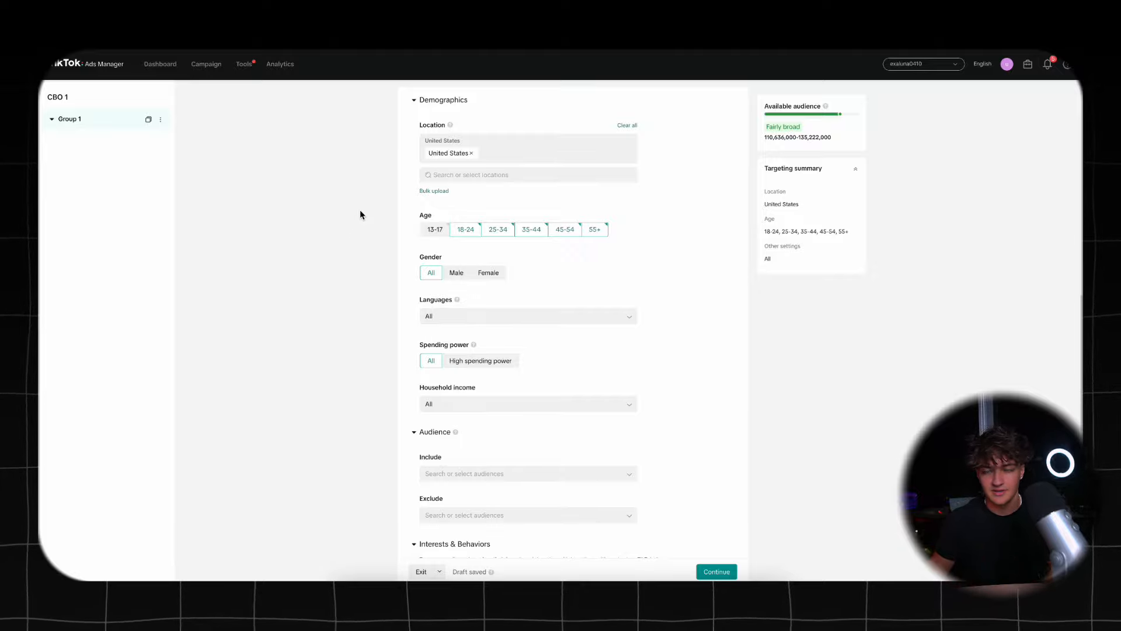
scroll(361, 212, "down", 2)
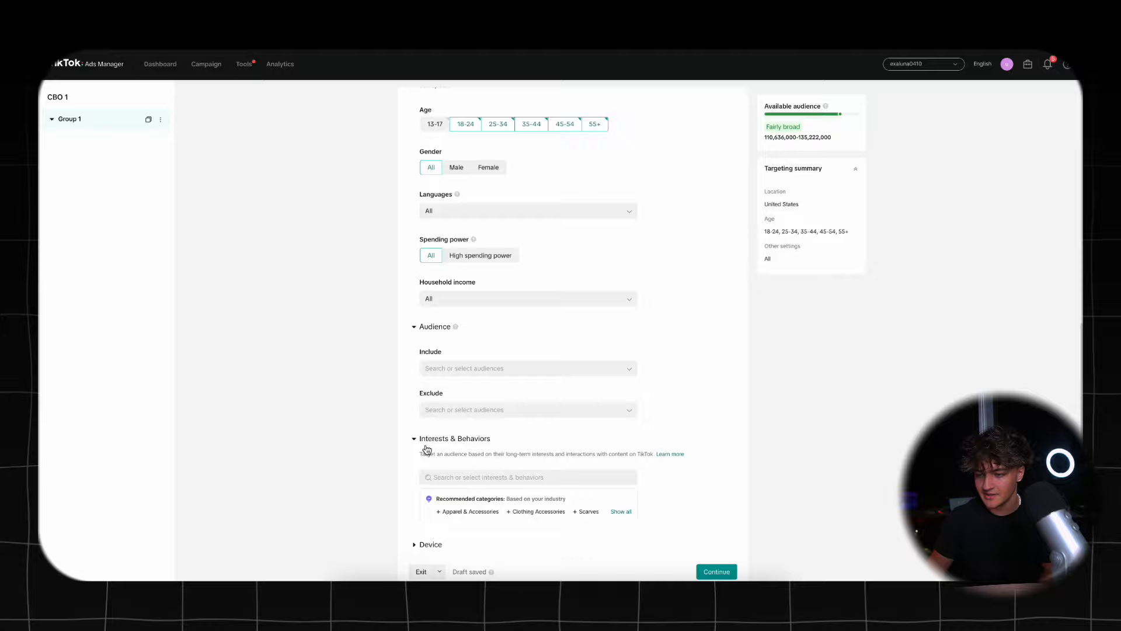
scroll(426, 448, "down", 3)
scroll(426, 446, "down", 2)
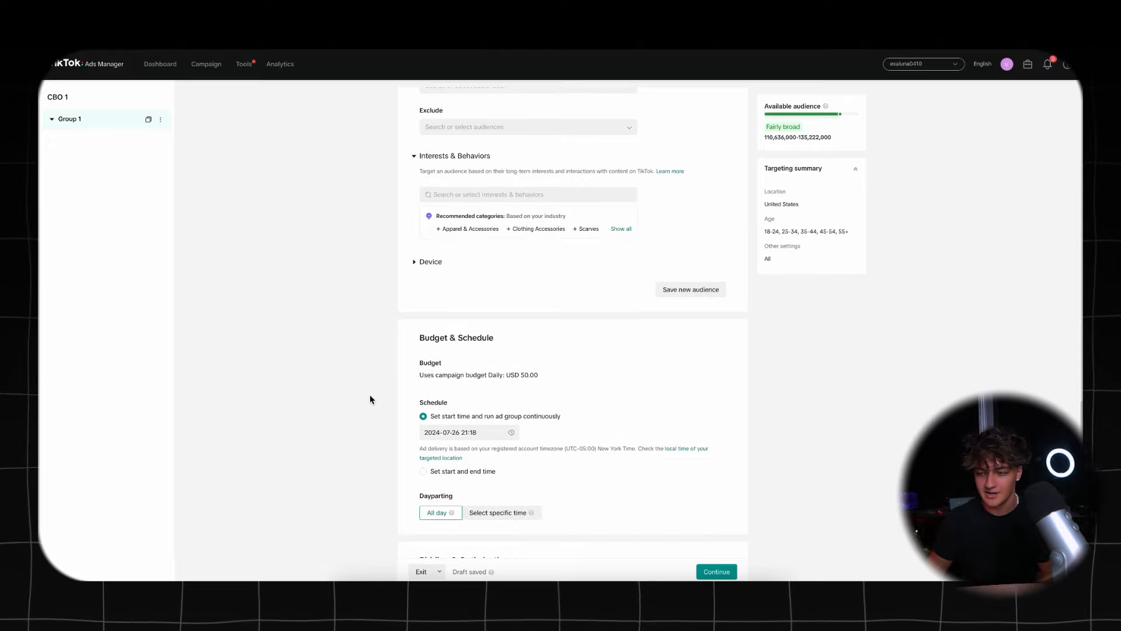
- Schedule the ad group to start on 2024-07-27 at 00:00 and run continuously
scroll(370, 400, "down", 1)
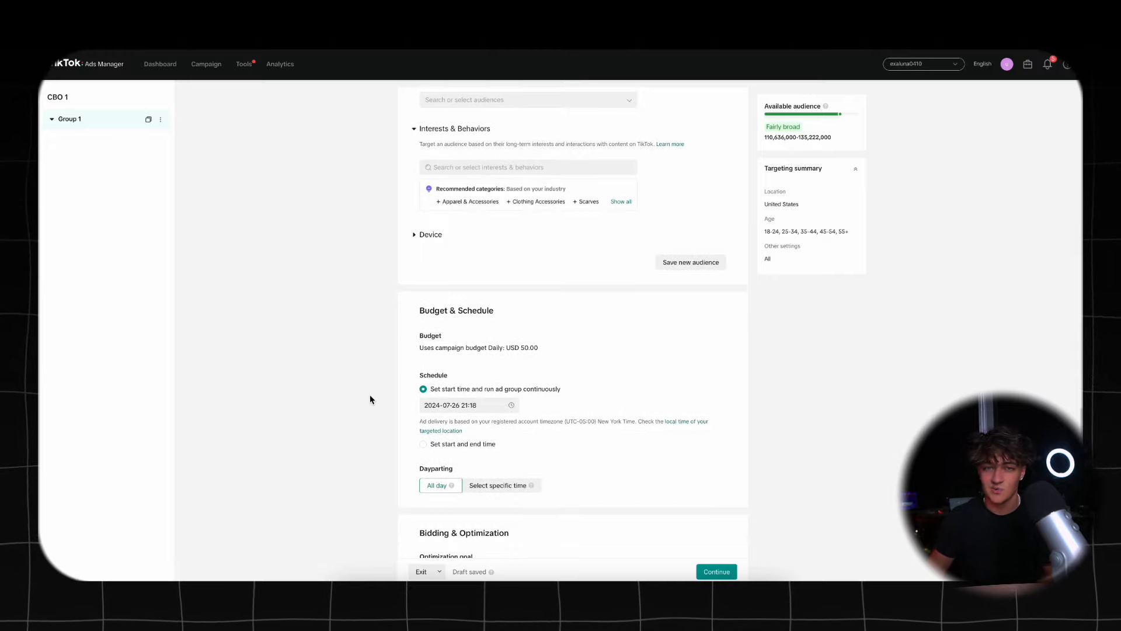
scroll(370, 399, "down", 5)
left_click(455, 252)
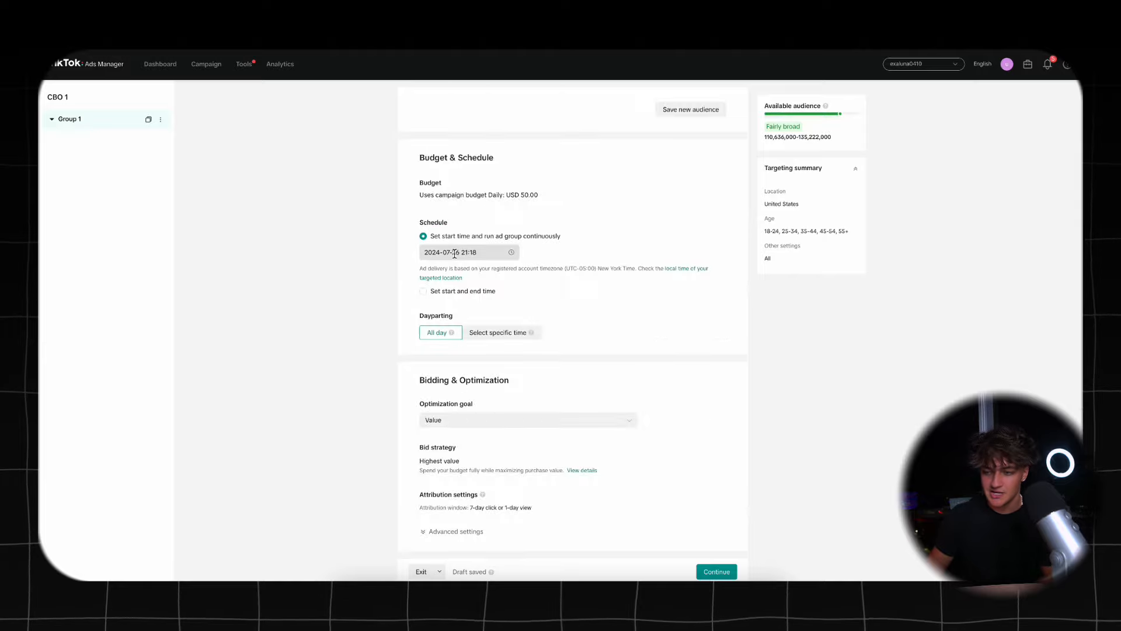
left_click(534, 365)
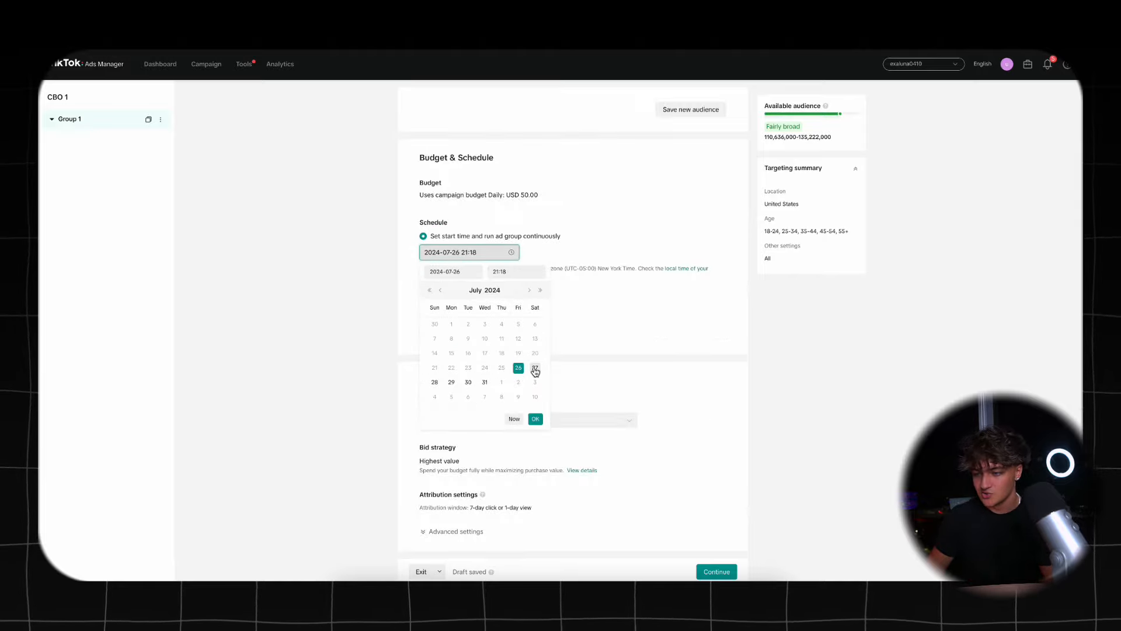
left_click(509, 272)
scroll(512, 304, "up", 5)
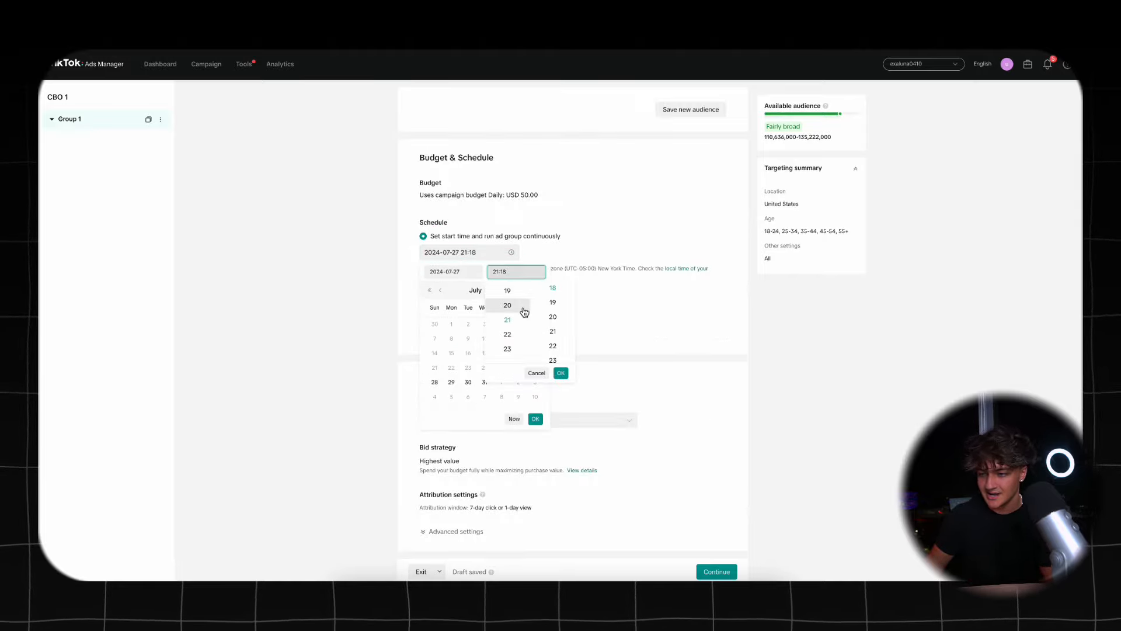
left_click(511, 287)
left_click(553, 287)
left_click(580, 303)
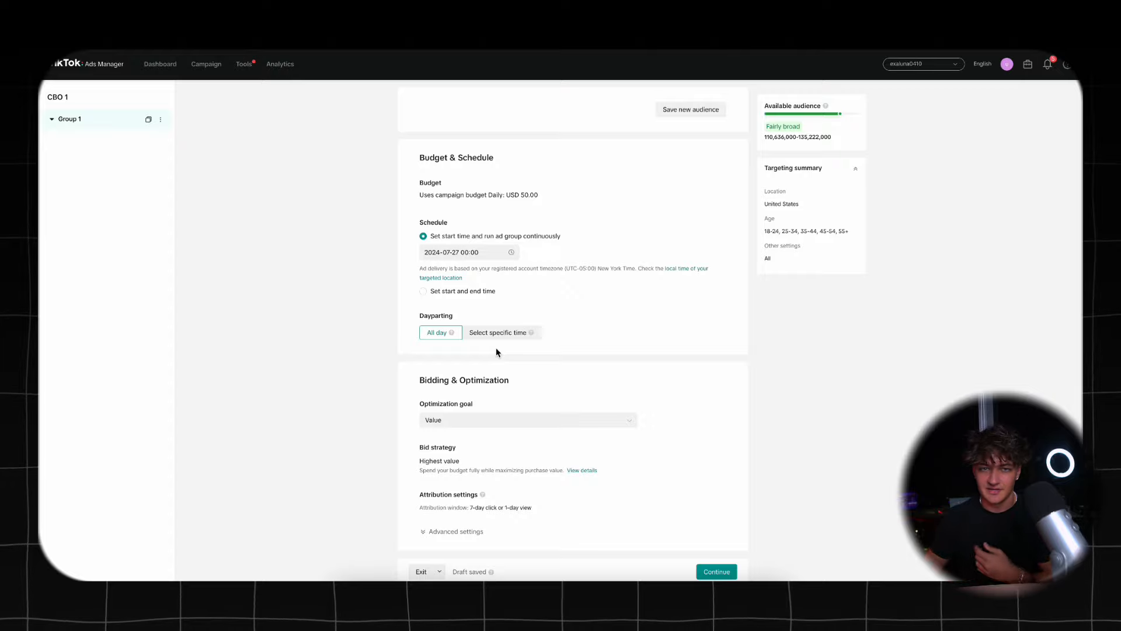
- Set the optimization goal to Conversion and continue to the ad setup for Group 1
left_click(512, 421)
left_click(489, 471)
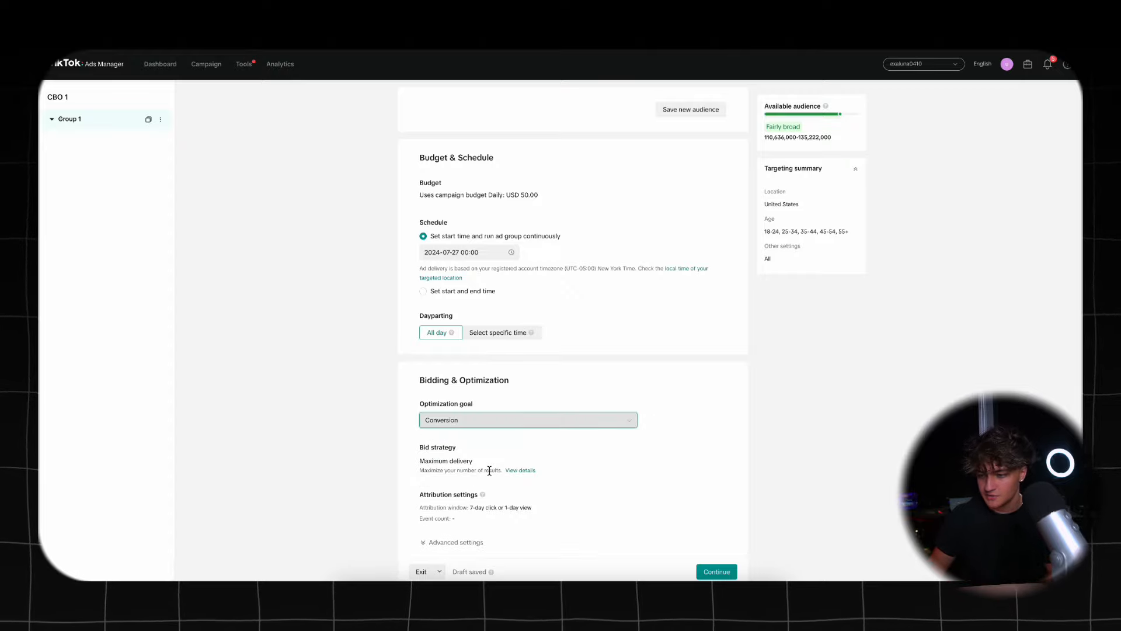
left_click(729, 572)
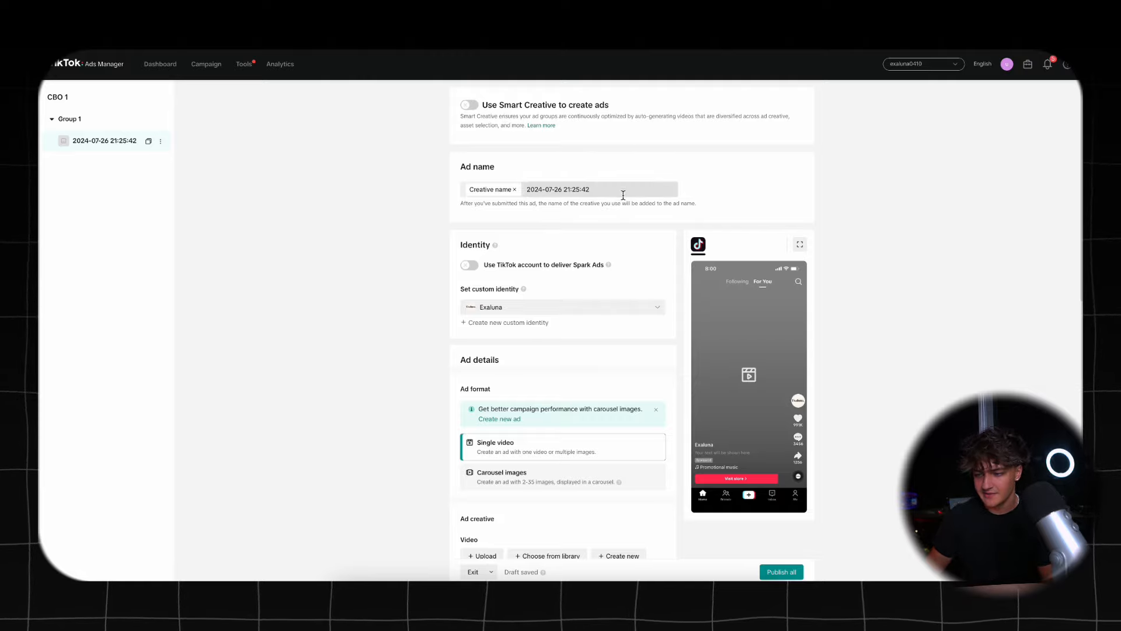
scroll(441, 268, "down", 1)
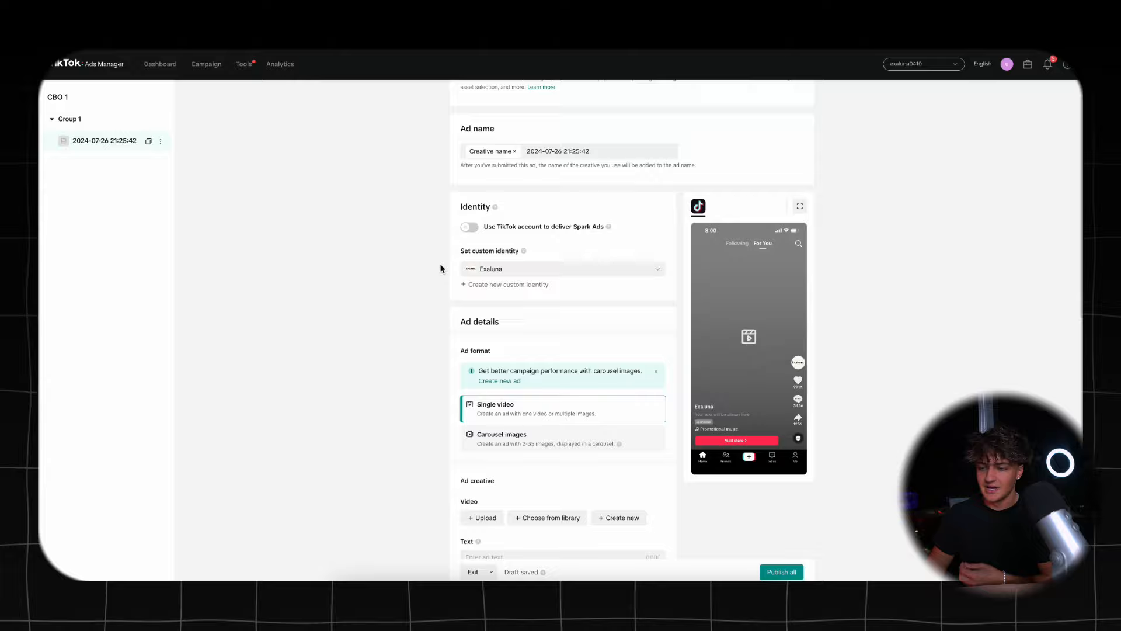